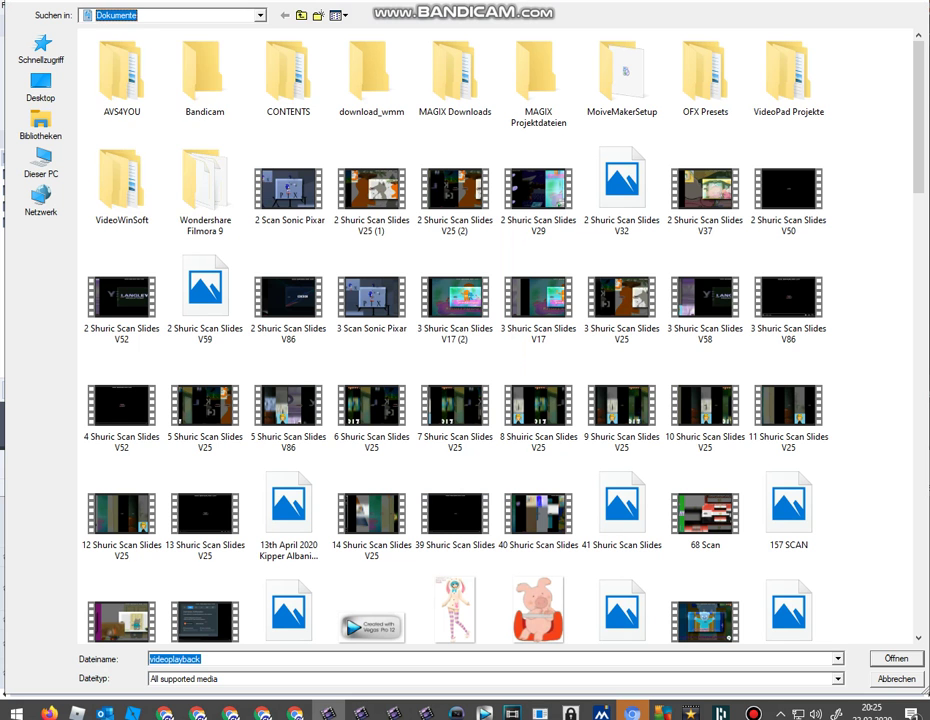
- Import the "(TCPMV) Langley Productions 2008 Scan" MP4 video from the Downloads folder into the current project
key("alt+Down")
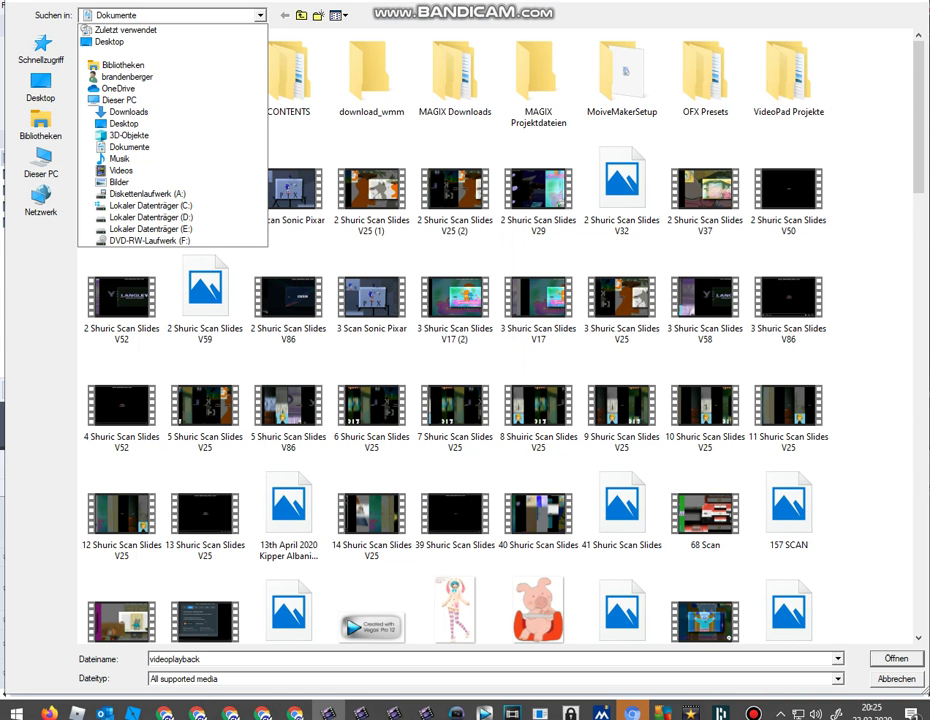
key("Down")
key("Down")
key("Down")
key("Down")
key("Down")
key("Down")
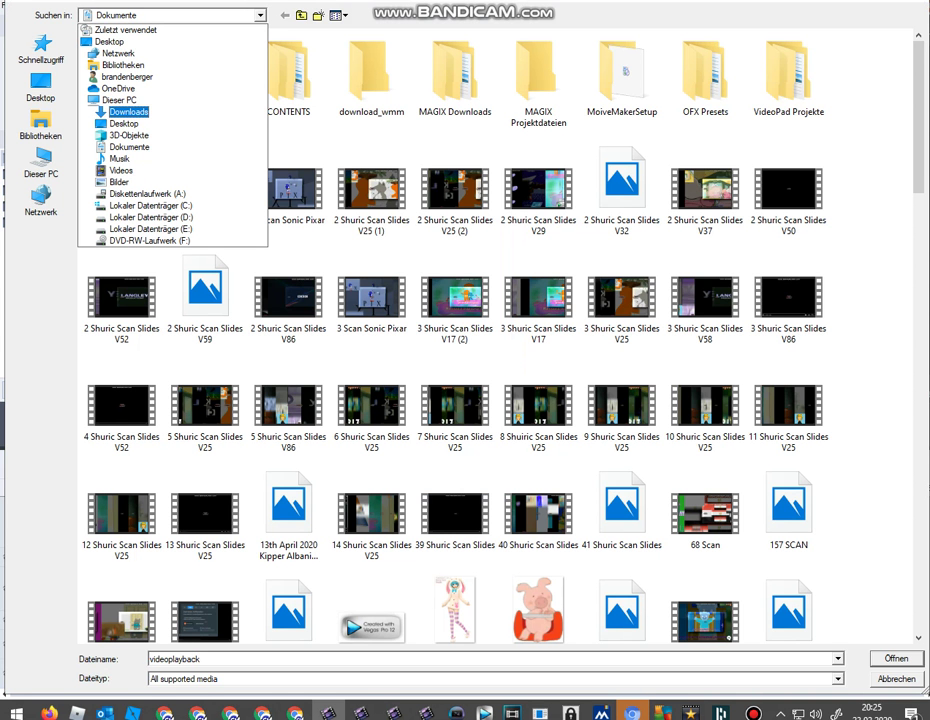
key("Return")
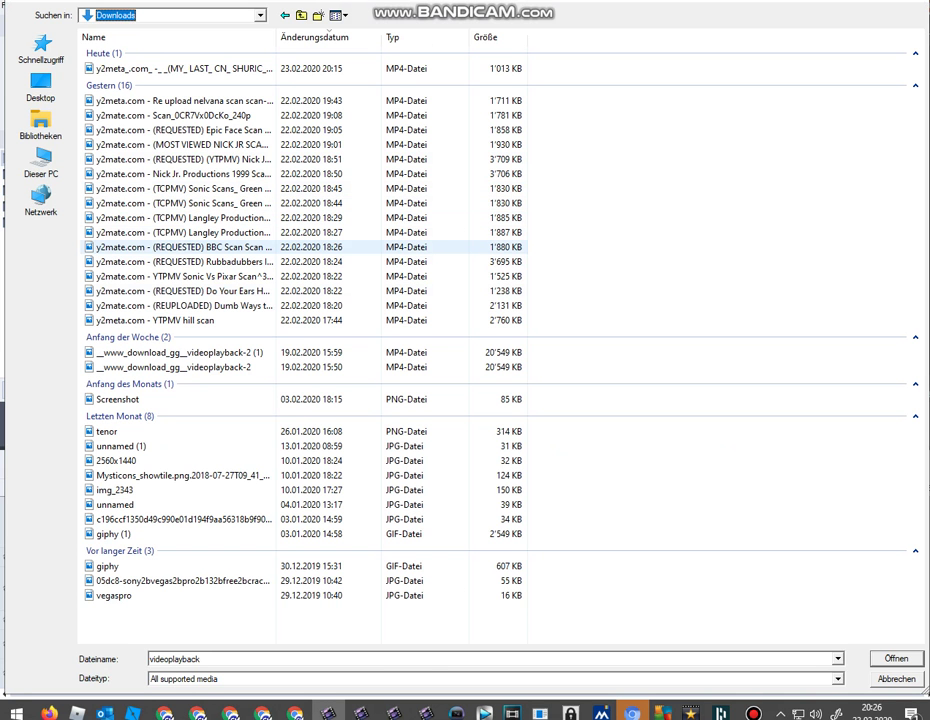
left_click(183, 247)
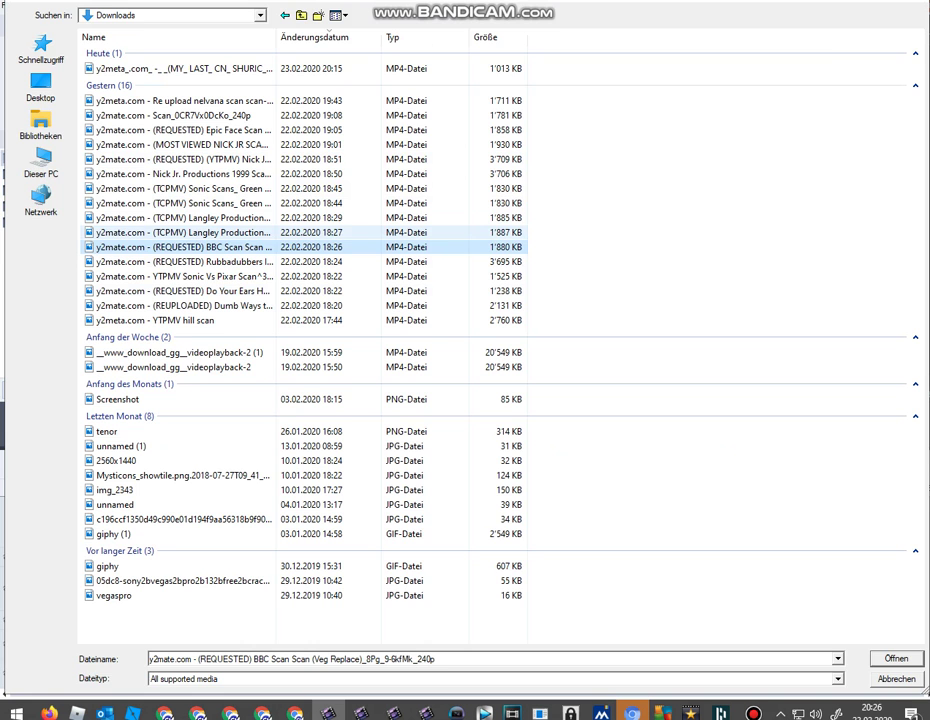
double_click(183, 232)
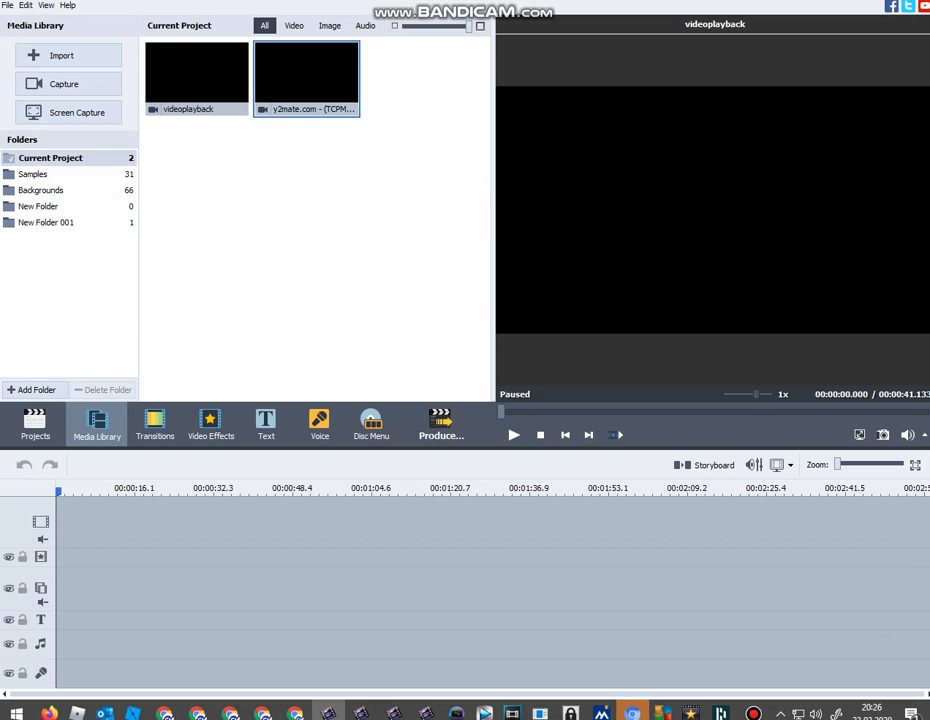
left_click(68, 55)
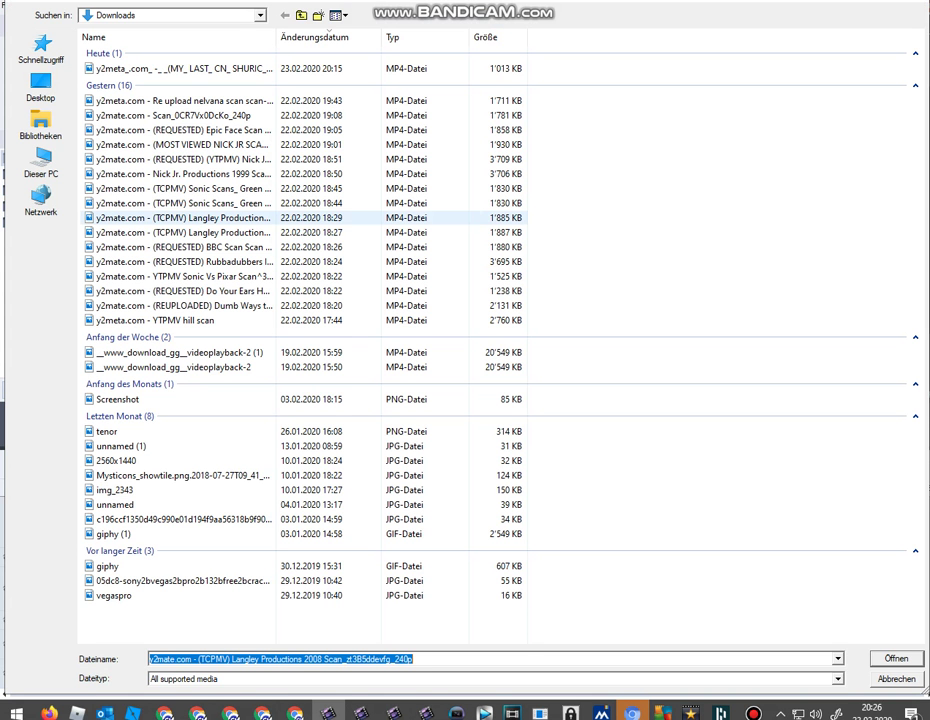
key("Return")
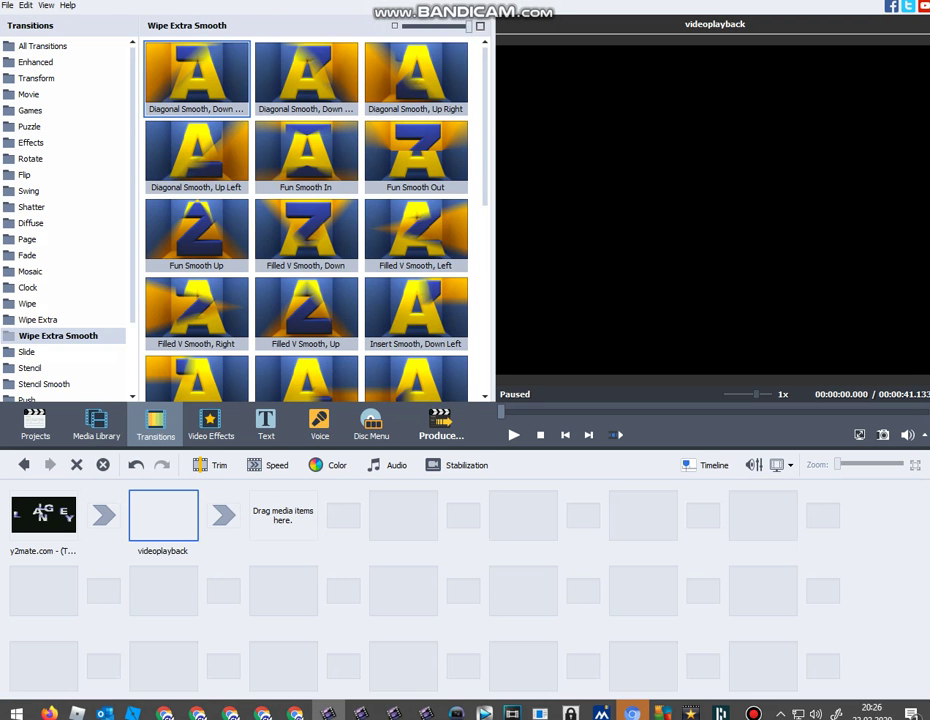
- Browse the transition categories, including Mosaic, Shatter, Flip, Movie, Stencil Smooth, Graduate Smooth, Effects and Fade, for a suitable transition
left_click(33, 271)
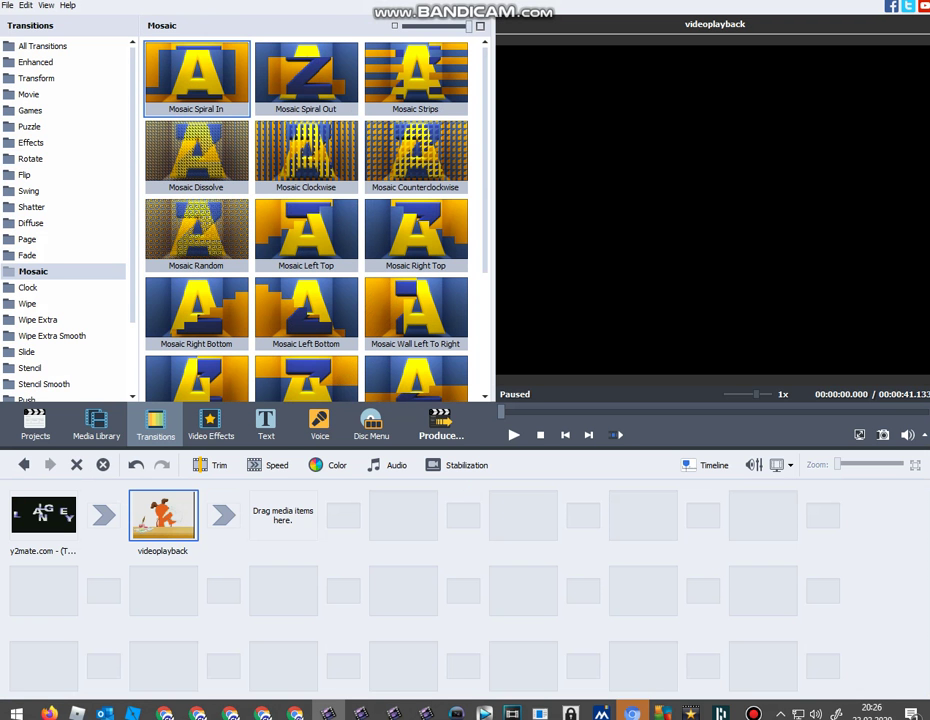
left_click(34, 207)
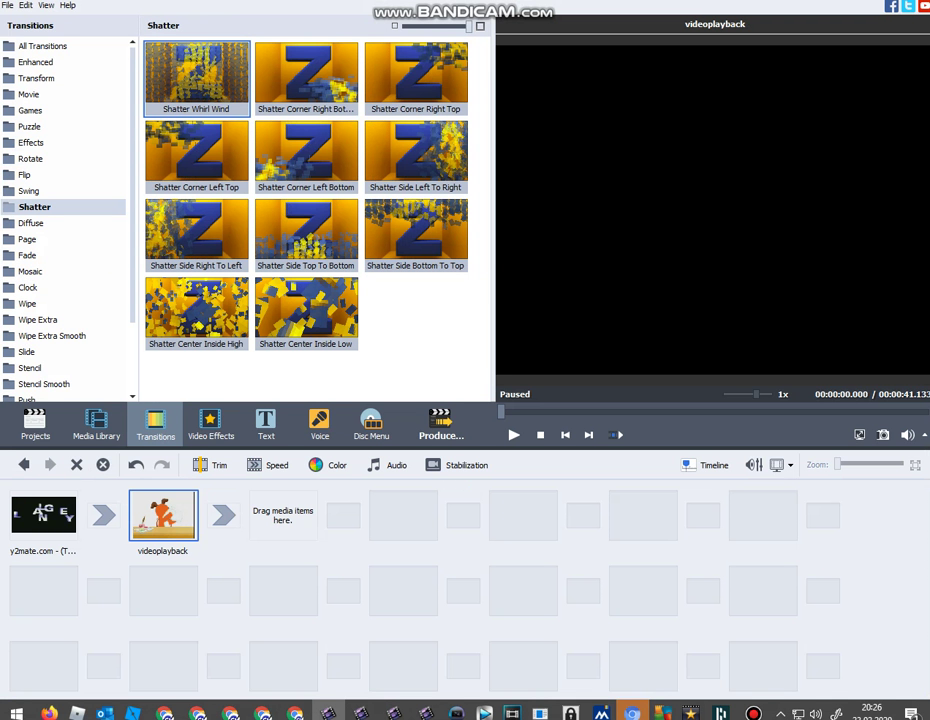
key("Up")
key("Up")
key("Up")
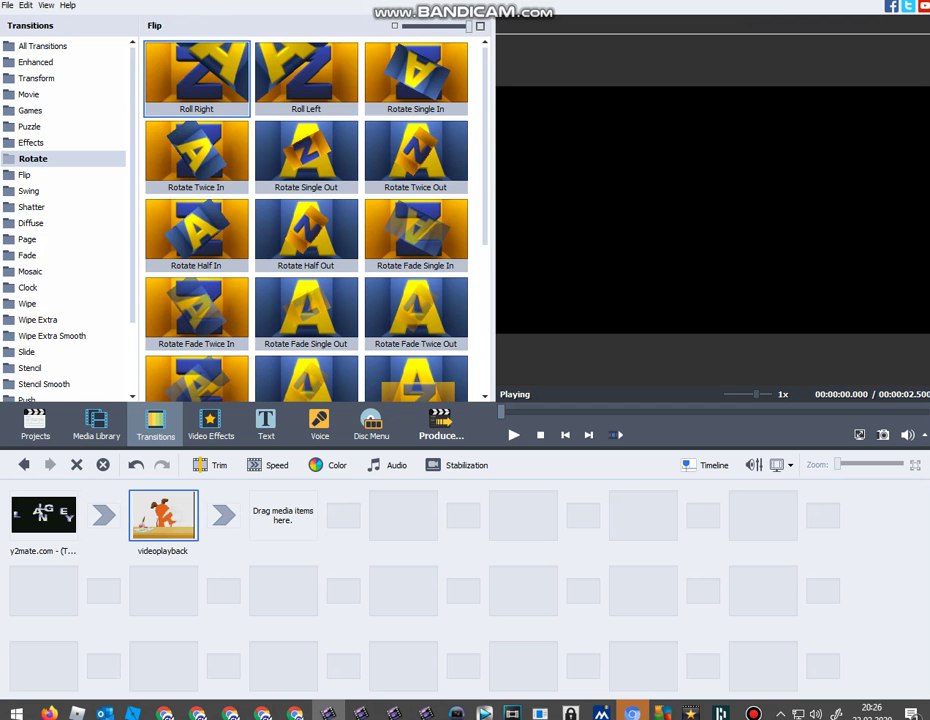
key("Down")
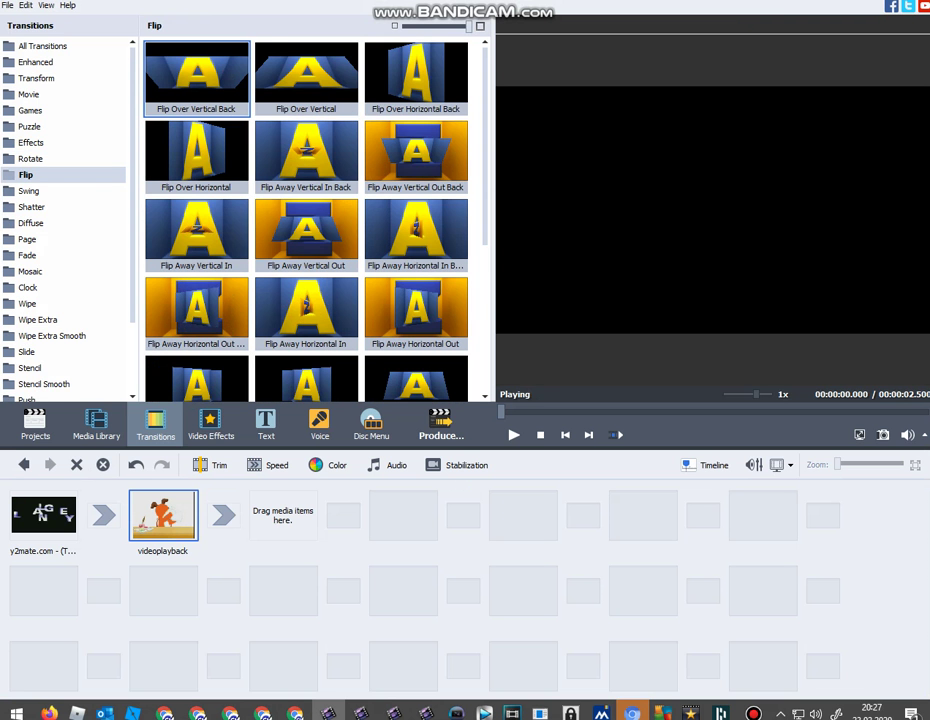
left_click(31, 94)
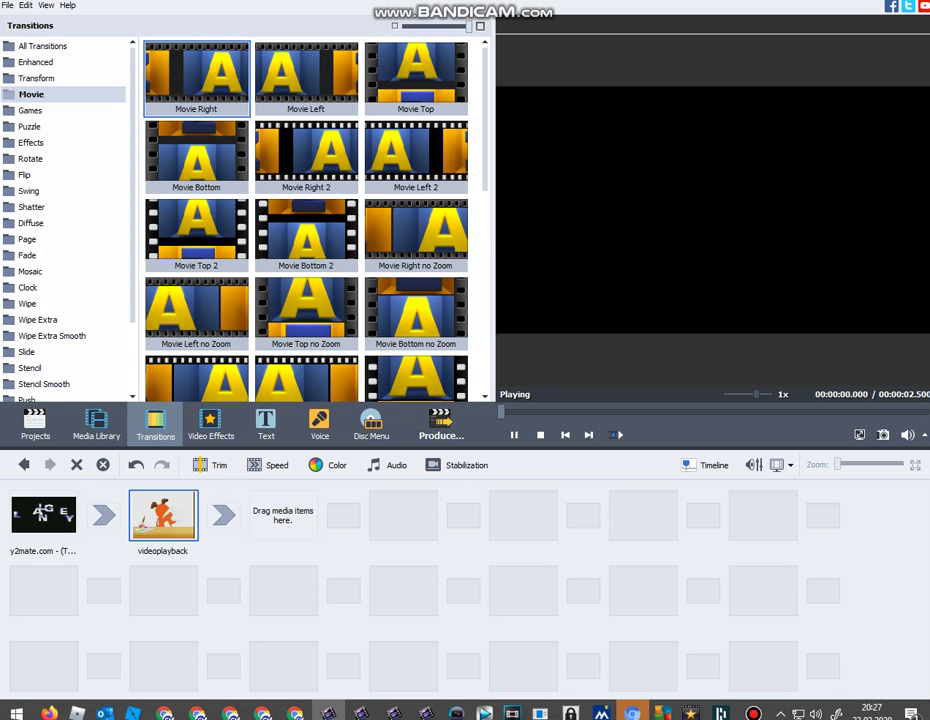
left_click(49, 384)
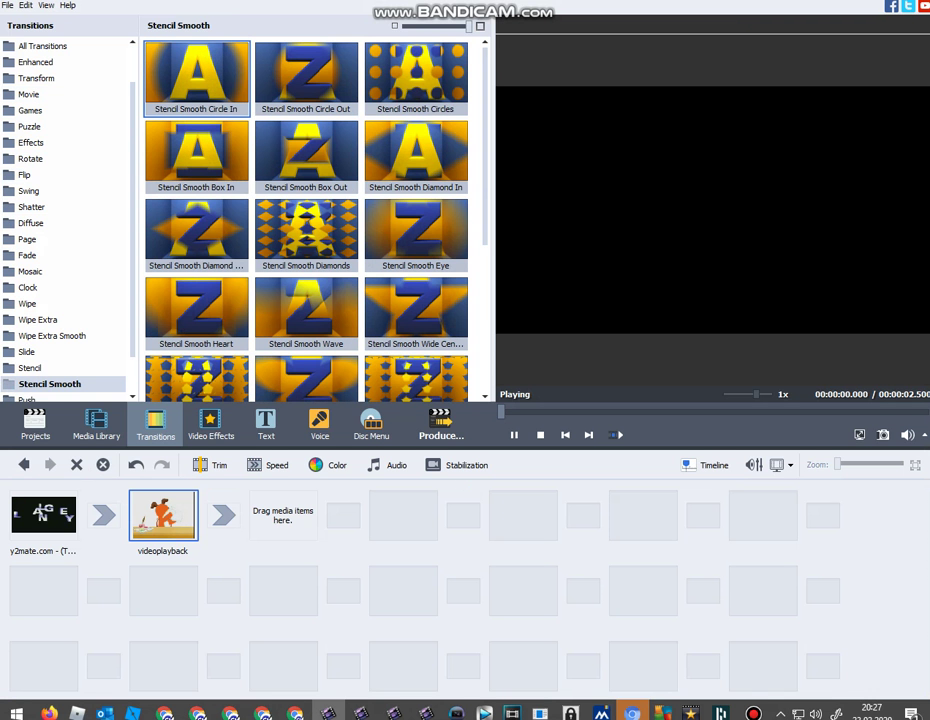
scroll(65, 220, "down", 2)
left_click(55, 359)
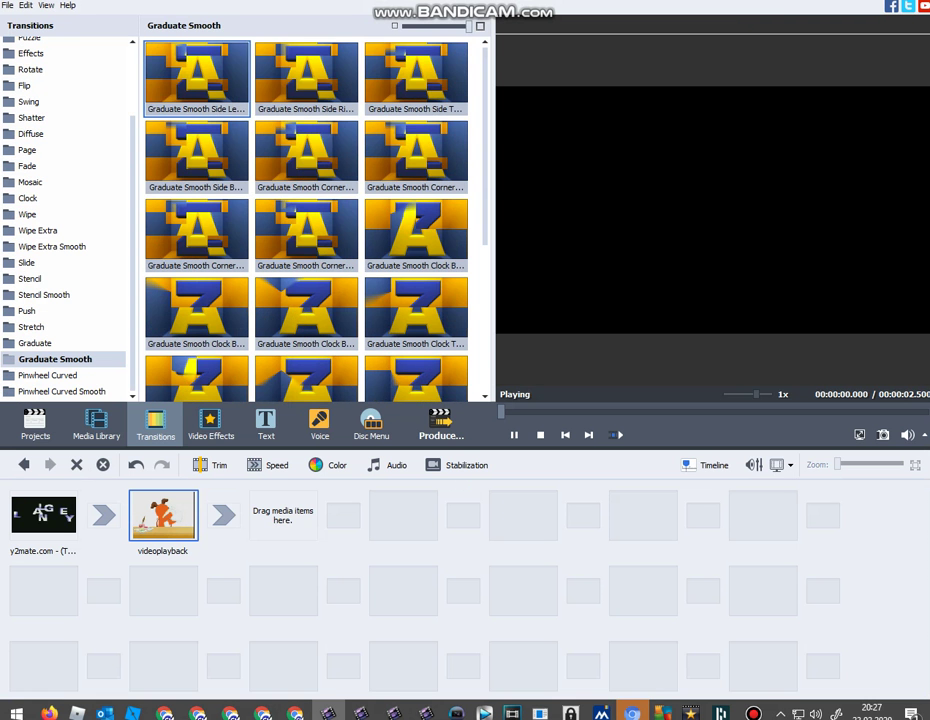
scroll(306, 218, "down", 3)
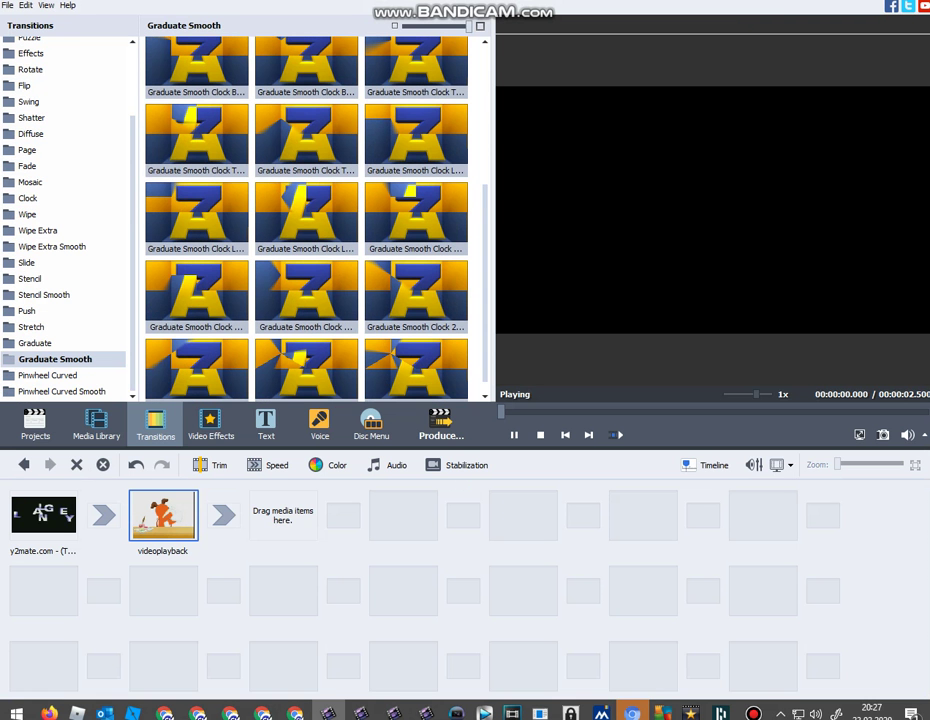
left_click(34, 117)
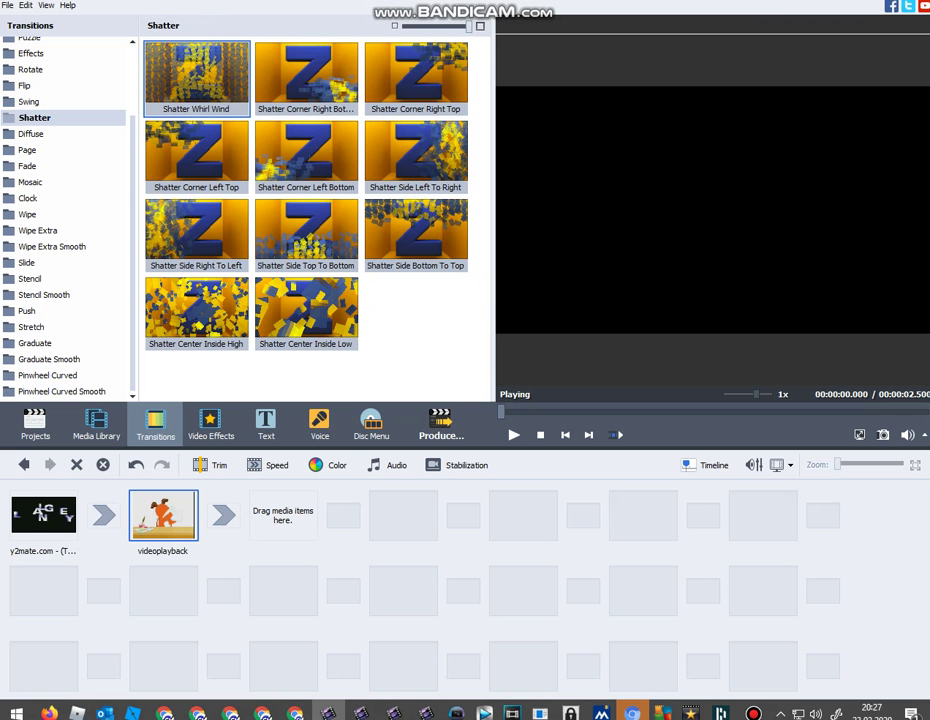
left_click(31, 53)
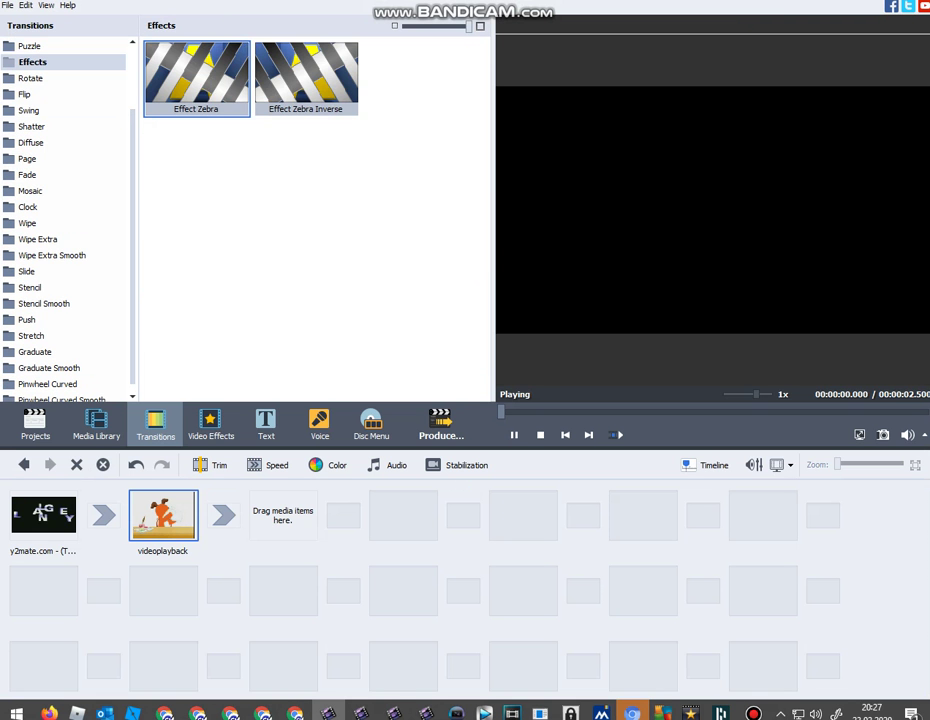
left_click(30, 191)
left_click(28, 175)
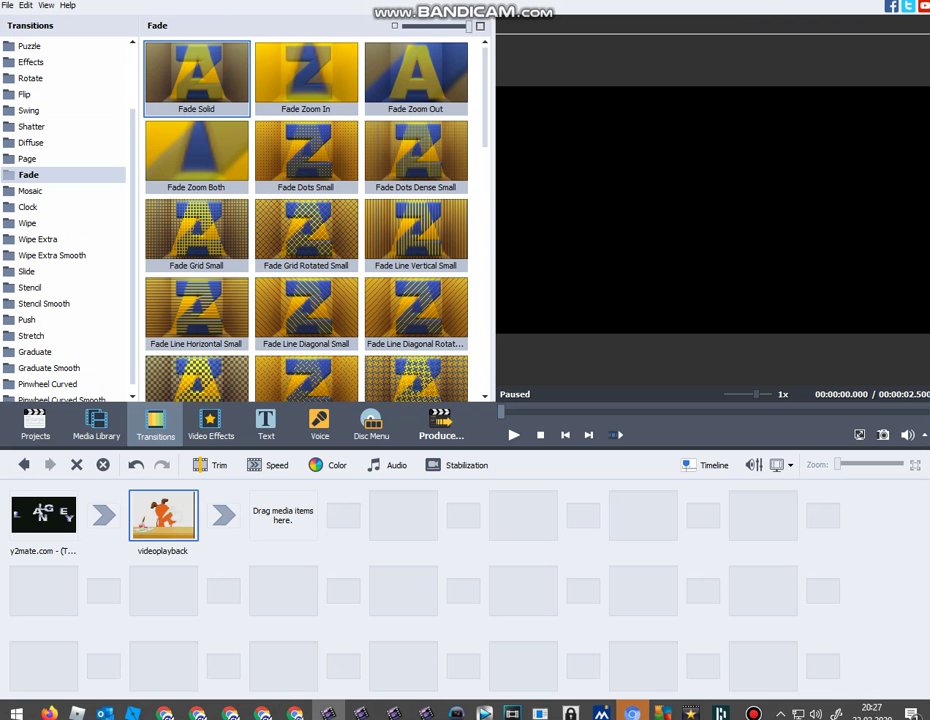
- Apply the Wipe Door Horizontal In transition between the Langley clip and the videoplayback clip in the storyboard
left_click(29, 223)
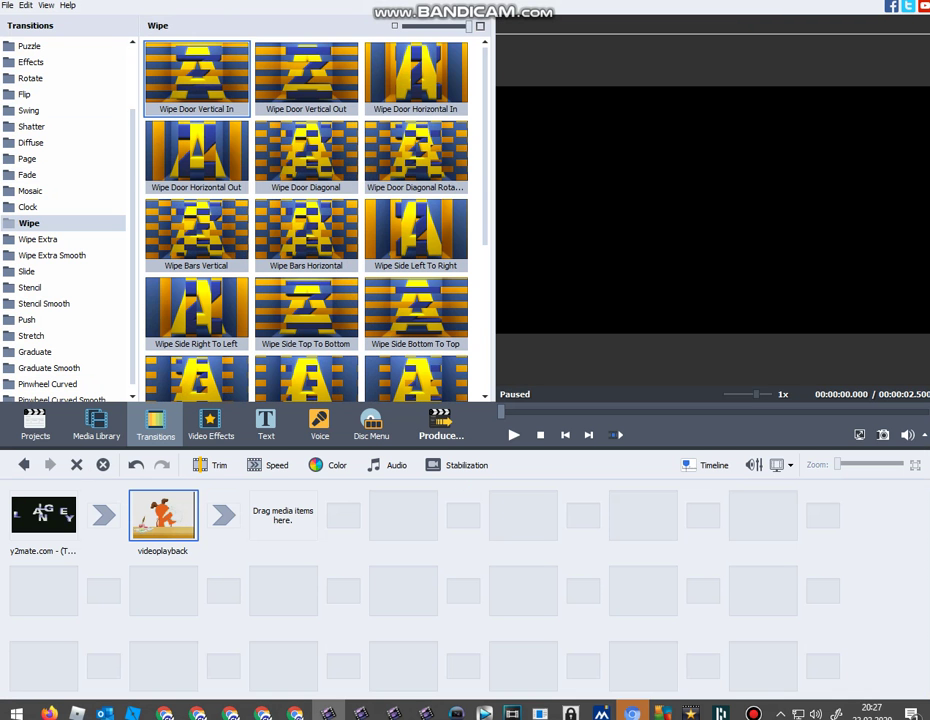
left_click(416, 156)
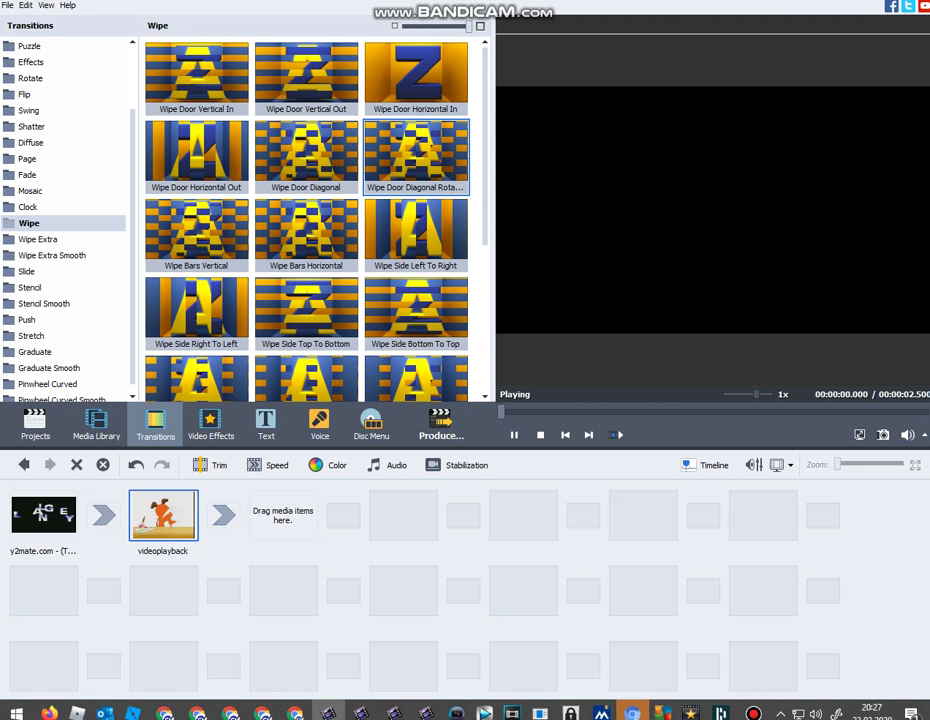
left_click_drag(415, 75, 163, 522)
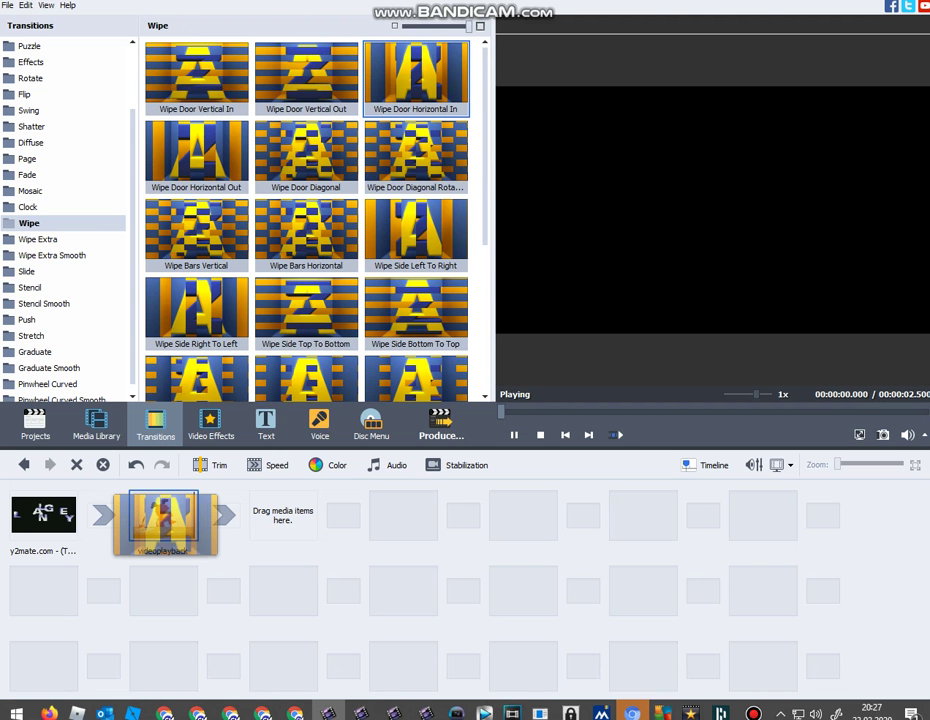
left_click_drag(163, 522, 163, 522)
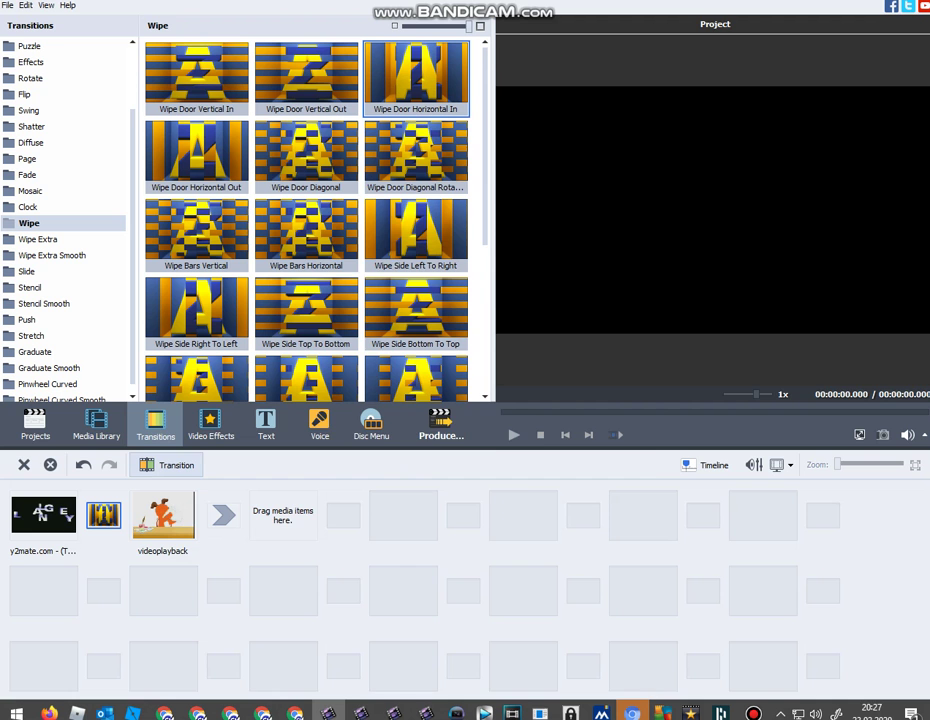
- Extend the wipe transition's duration so the two clips overlap along their full length, and preview the project
left_click(166, 464)
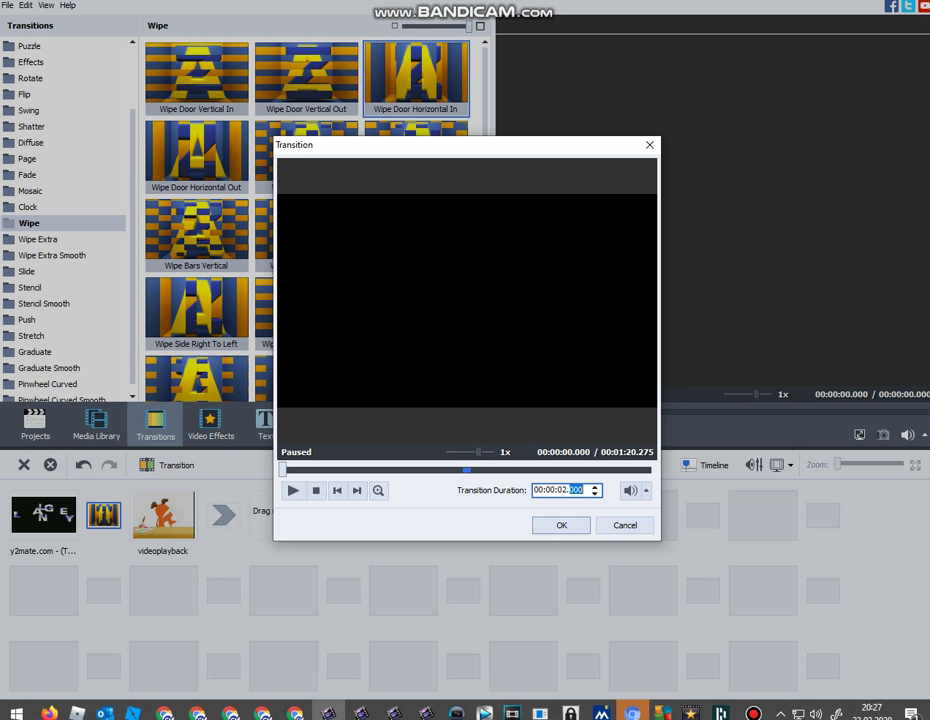
left_click(563, 490)
key("Return")
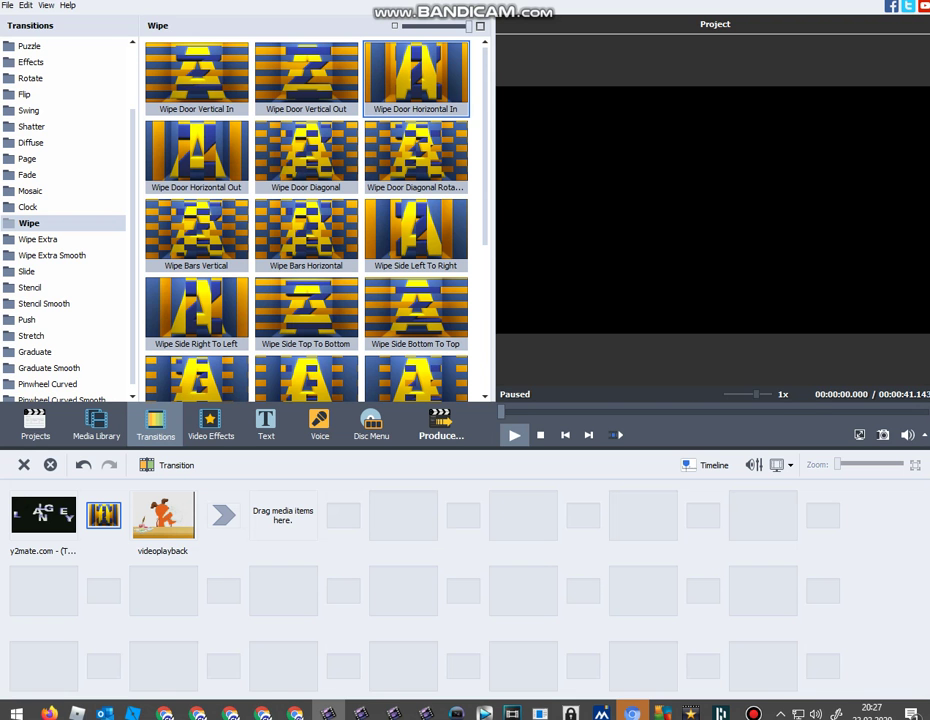
left_click(514, 435)
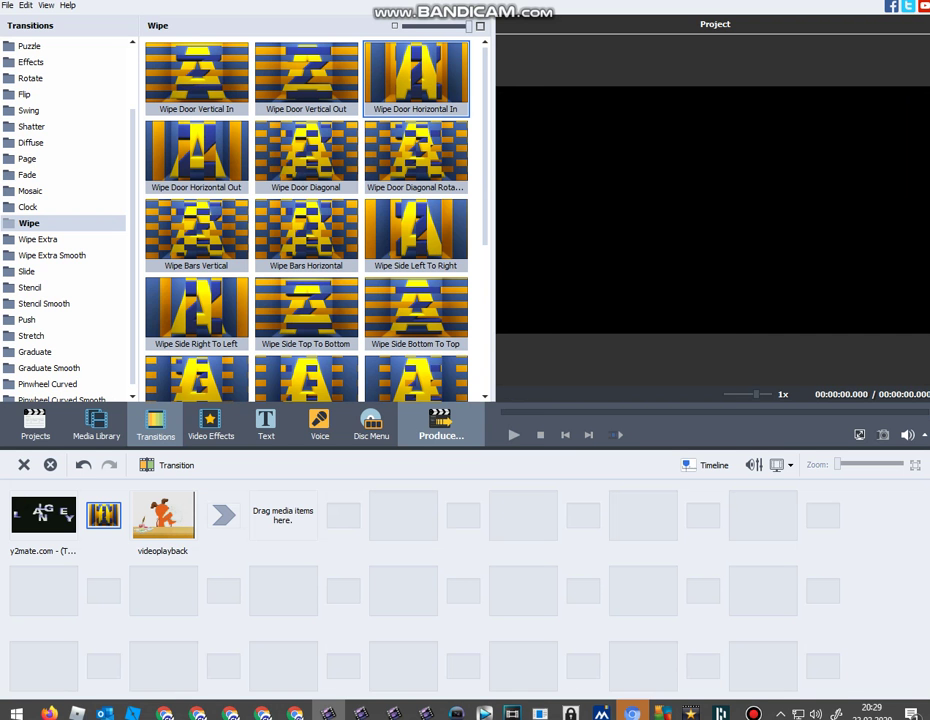
- Set up the video production for the web with the YouTube profile "Video for YouTube - 2K QHD"
left_click(440, 424)
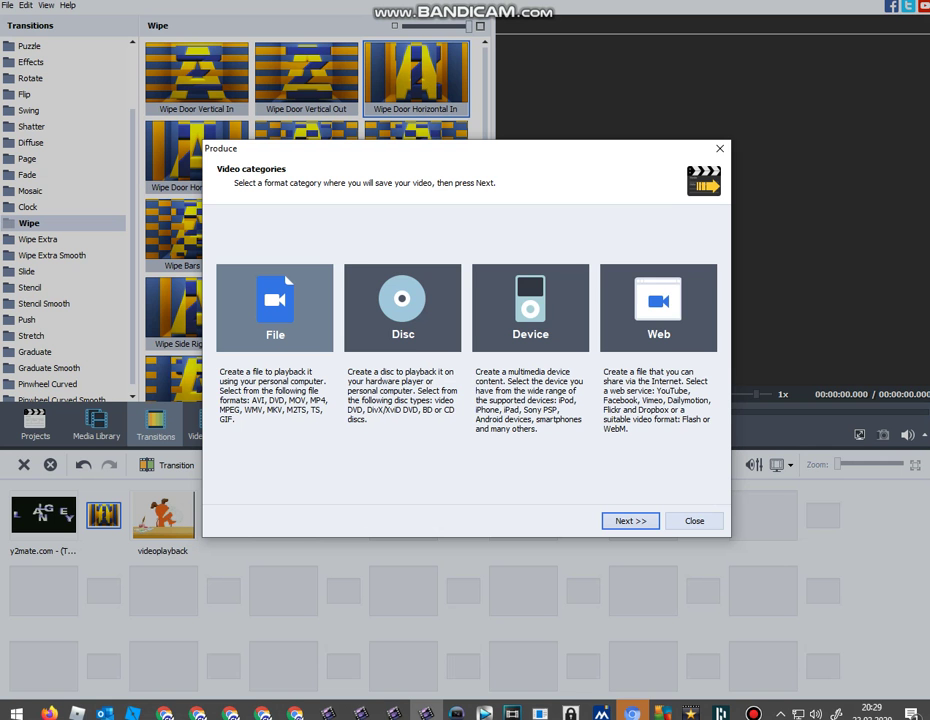
key("Return")
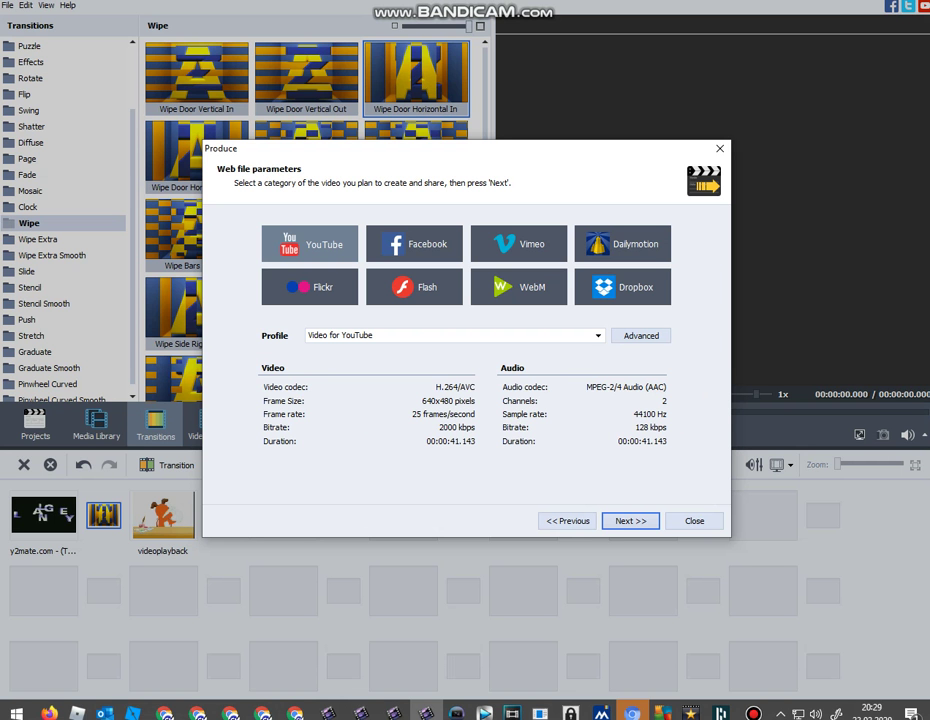
left_click(598, 335)
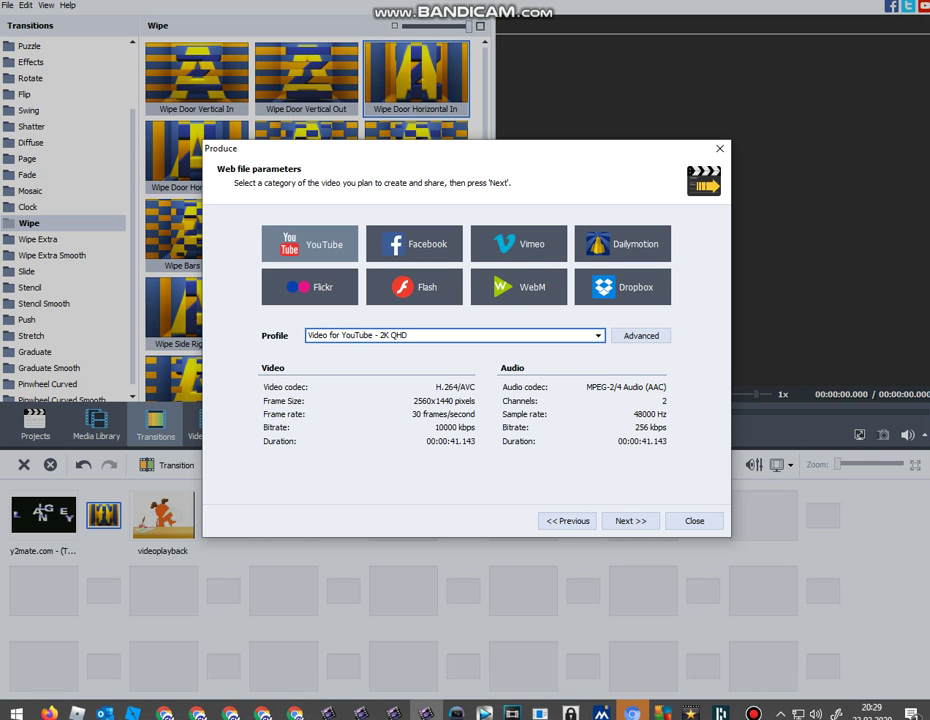
key("Return")
- Name the output movie "scan vs round 1 200"
double_click(542, 285)
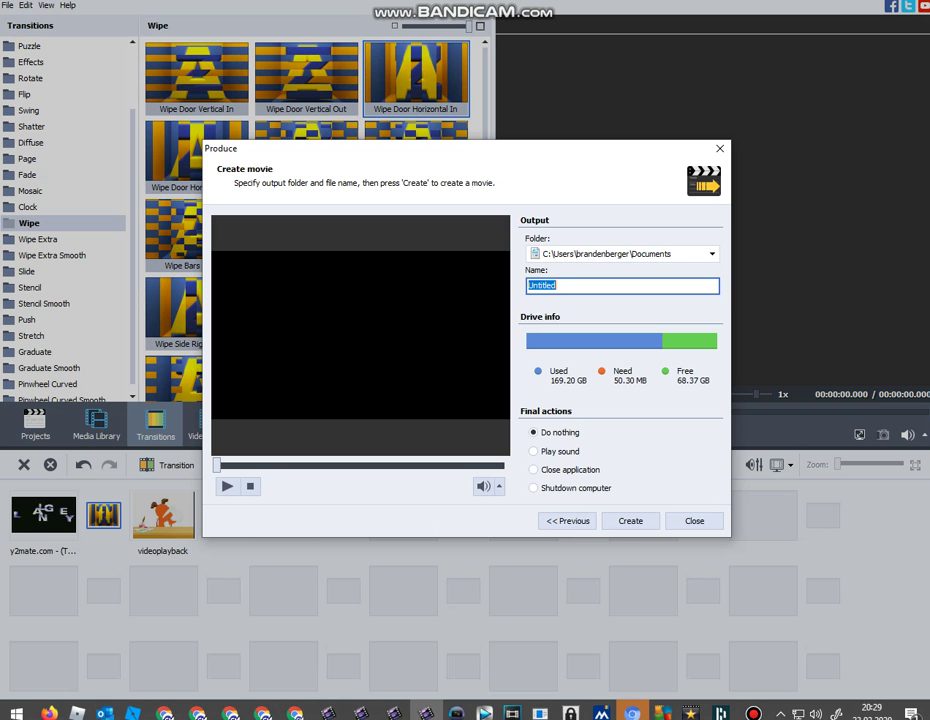
type("scan vs round 1 200")
key("Tab")
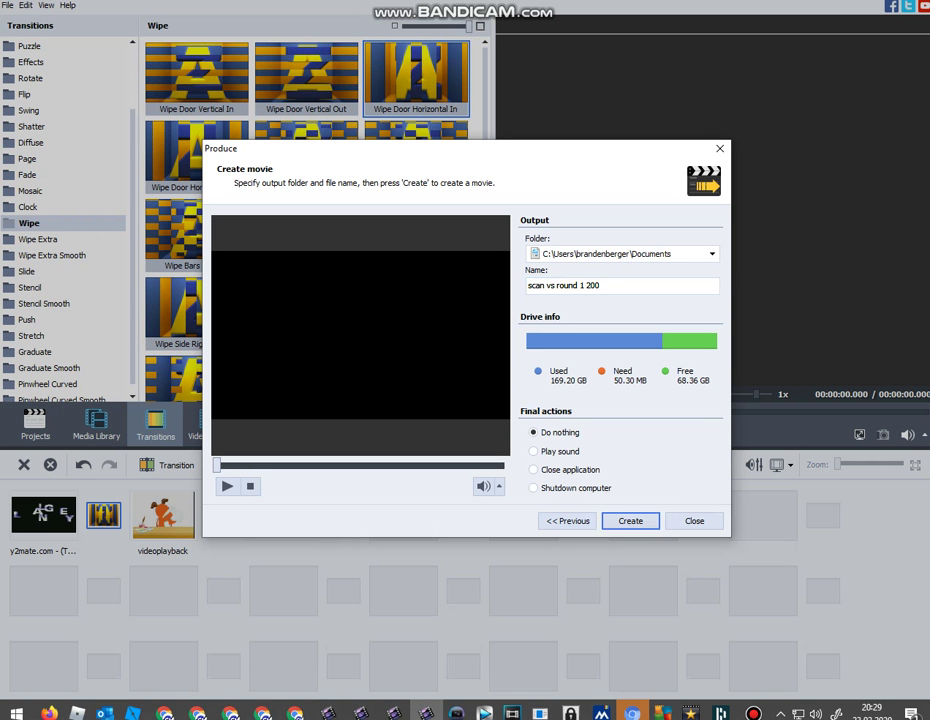